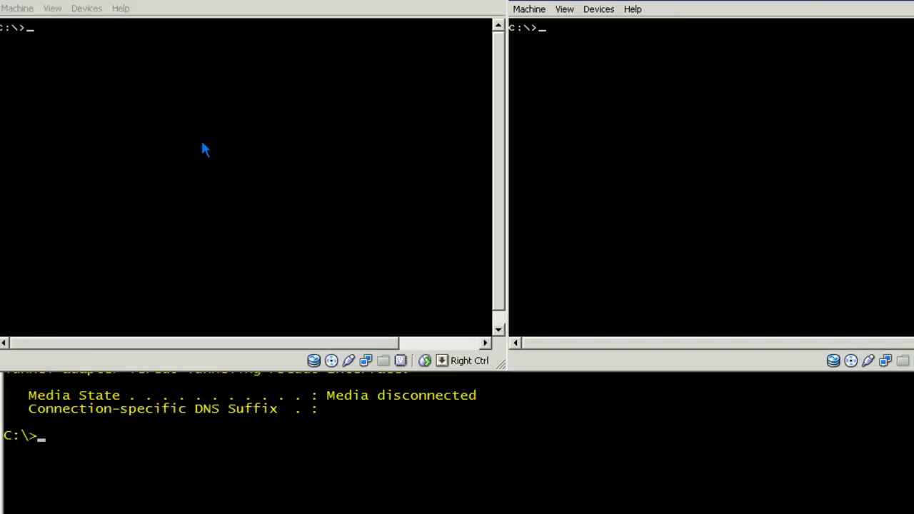
- Run ipconfig on XP-1 (192.168.1.1, gateway 192.168.1.254) and XP-2 (192.168.2.1, gateway 192.168.2.254)
{"action": "left_click", "coordinate": [202, 144]}
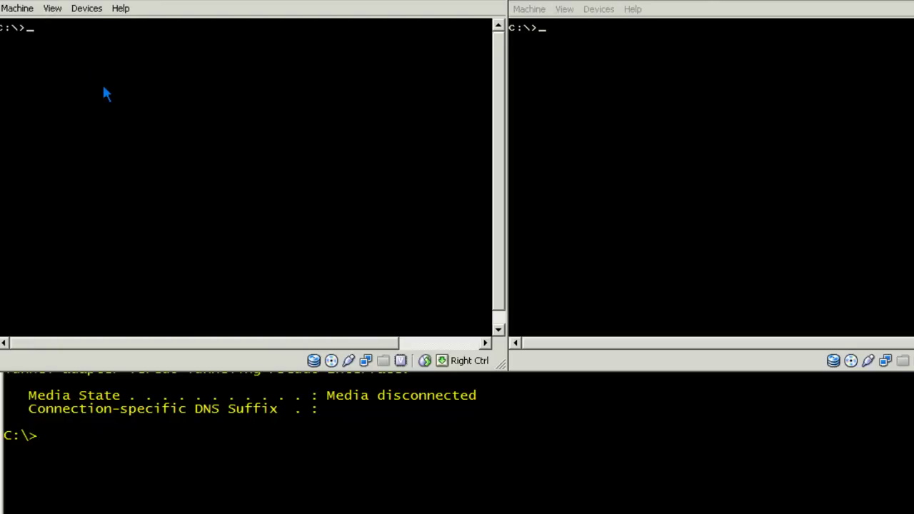
{"action": "type", "text": "ipconfig"}
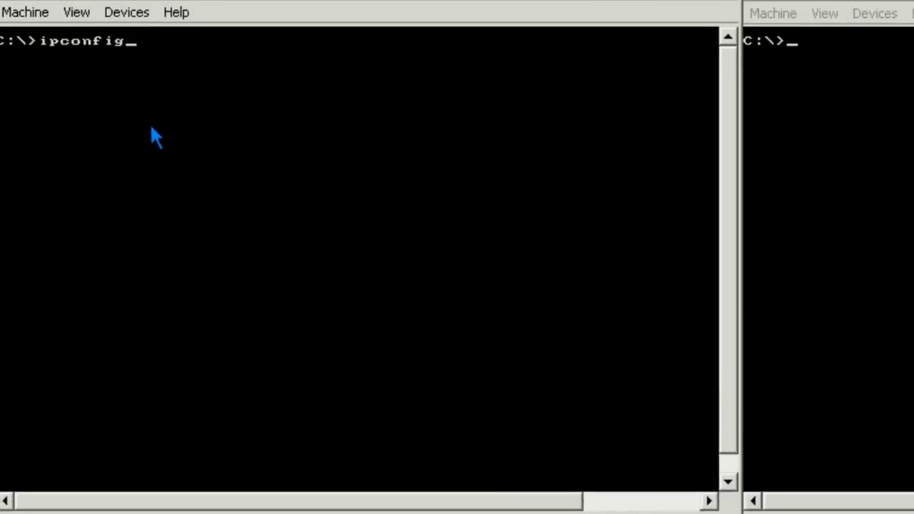
{"action": "key", "text": "Return"}
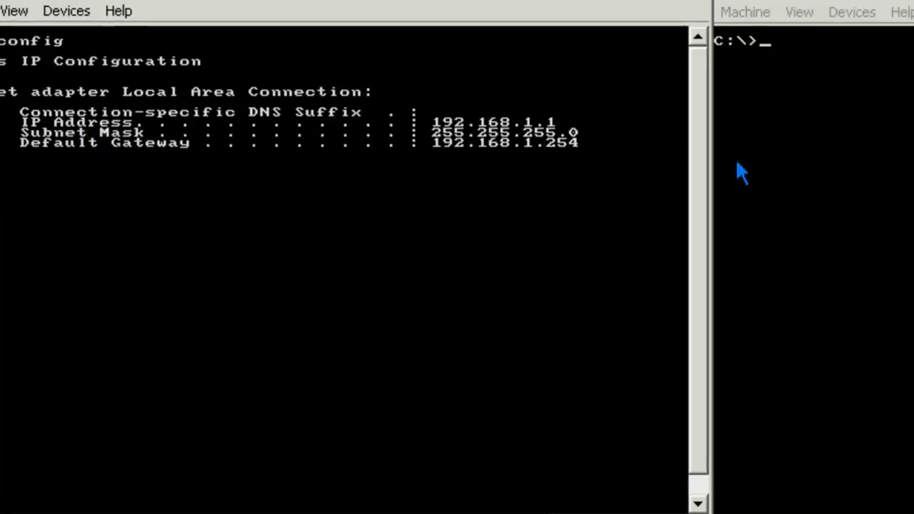
{"action": "left_click", "coordinate": [850, 154]}
{"action": "type", "text": "ipconfig"}
{"action": "key", "text": "Return"}
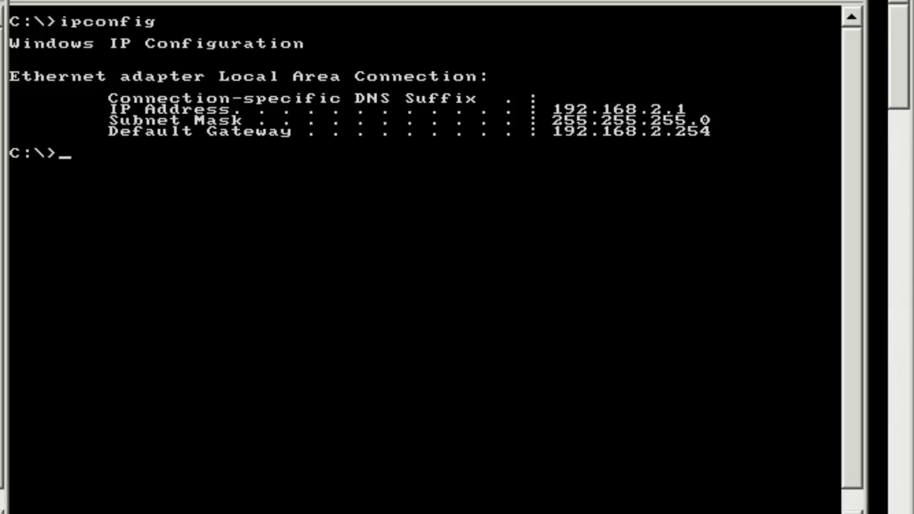
- Ping each workstation's own gateway: 192.168.1.254 from XP-1 and 192.168.2.254 from XP-2
{"action": "type", "text": "ping 192"}
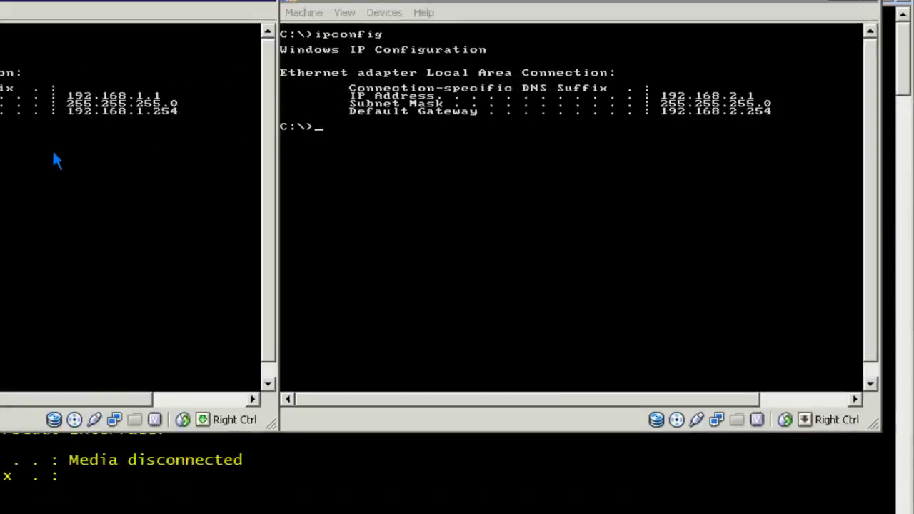
{"action": "type", "text": ".168.1.254"}
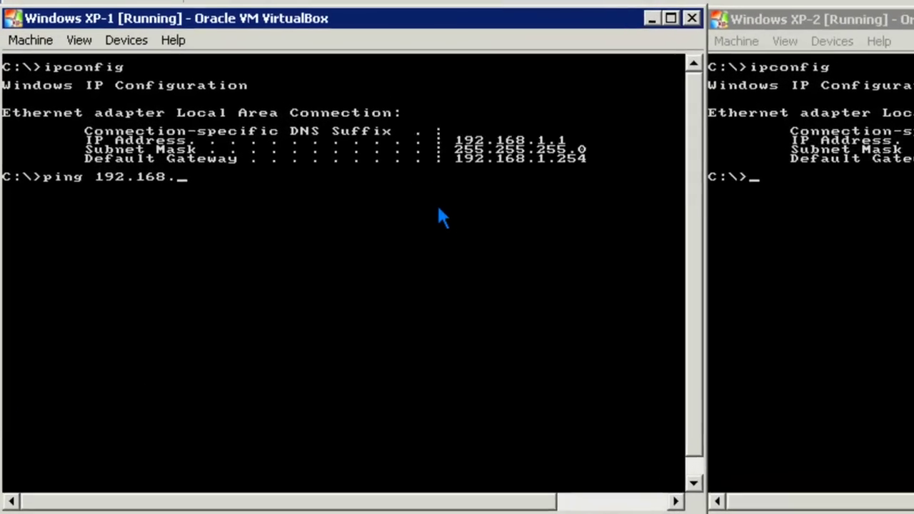
{"action": "key", "text": "Return"}
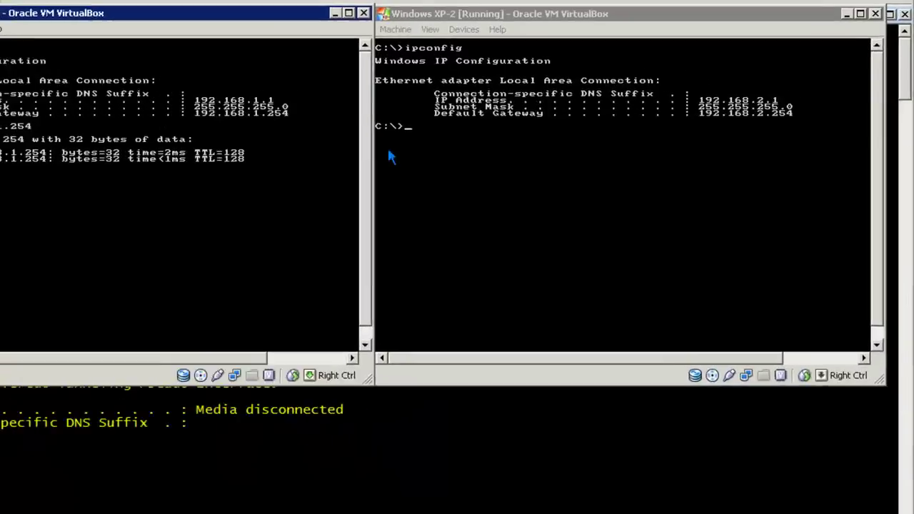
{"action": "left_click", "coordinate": [388, 152]}
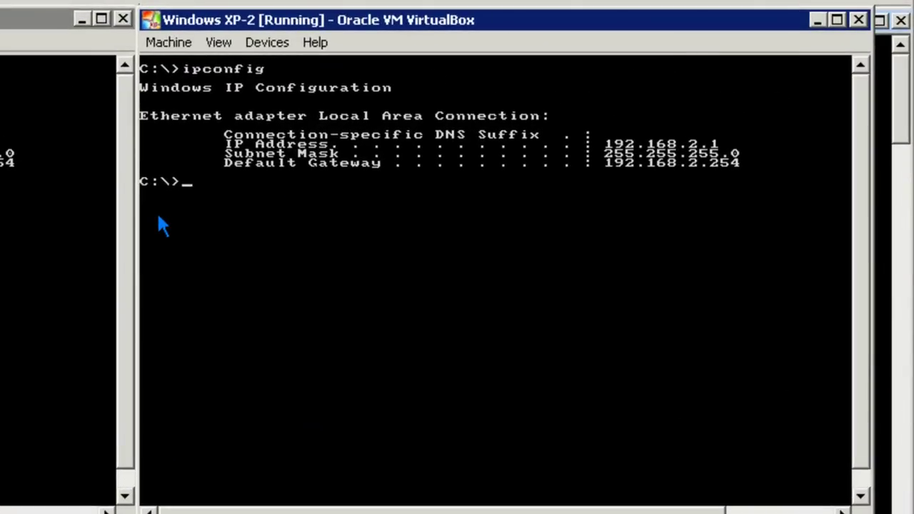
{"action": "key", "text": "Up"}
{"action": "key", "text": "Escape"}
{"action": "type", "text": "ping 192.168.2.254"}
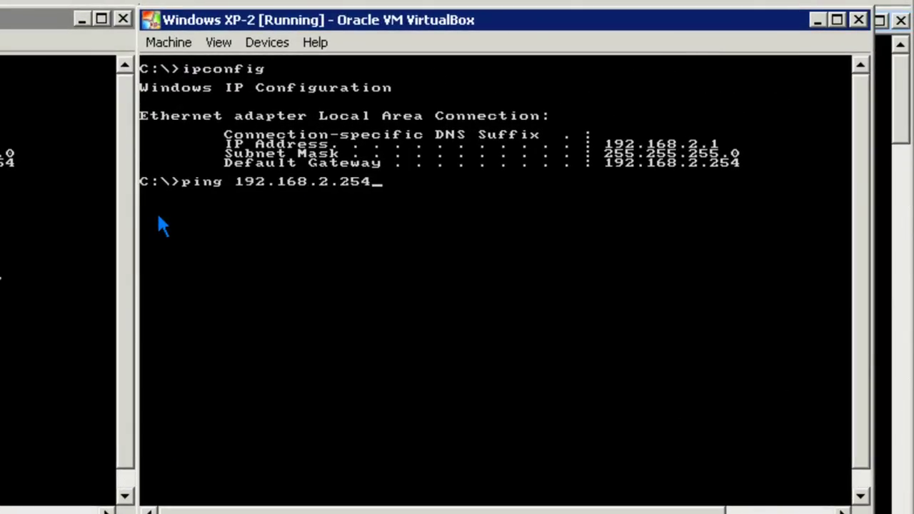
{"action": "key", "text": "Return"}
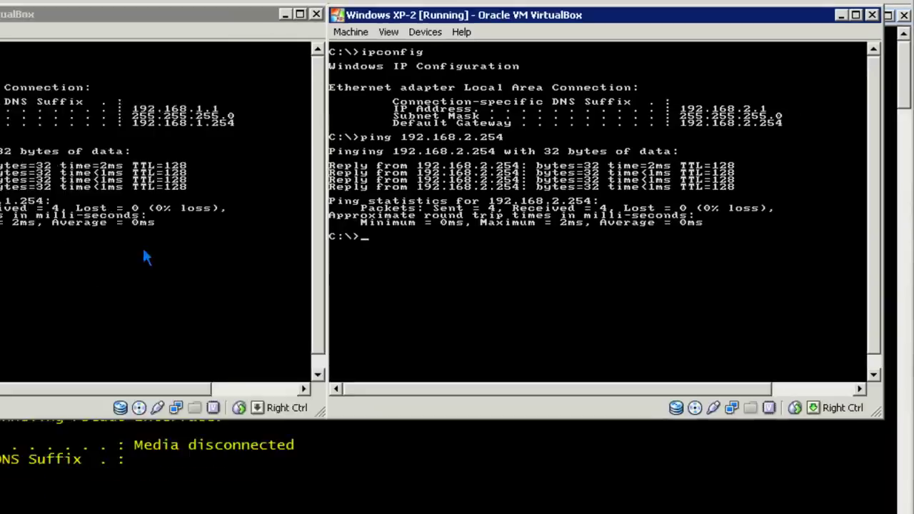
- From XP-1, ping the other subnet's gateway 192.168.2.254
{"action": "left_click", "coordinate": [294, 206]}
{"action": "type", "text": "ping "}
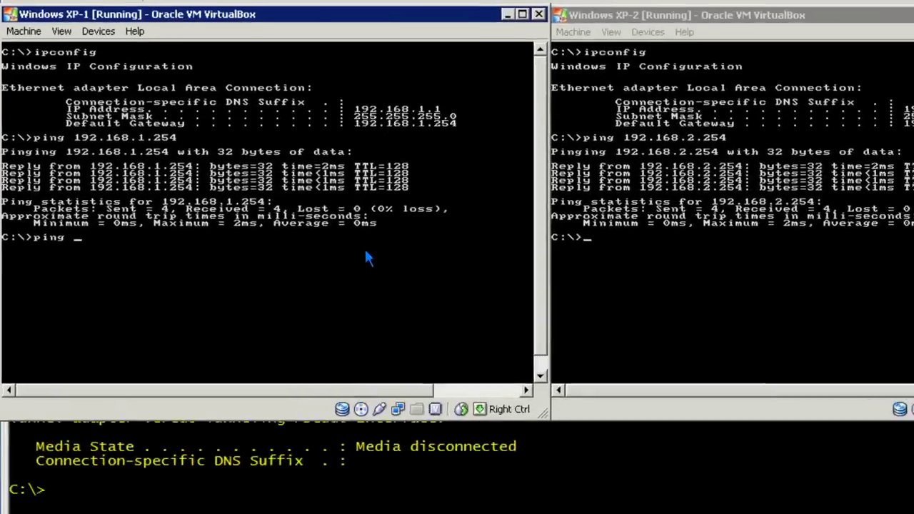
{"action": "type", "text": "192.168.2.254"}
{"action": "key", "text": "Return"}
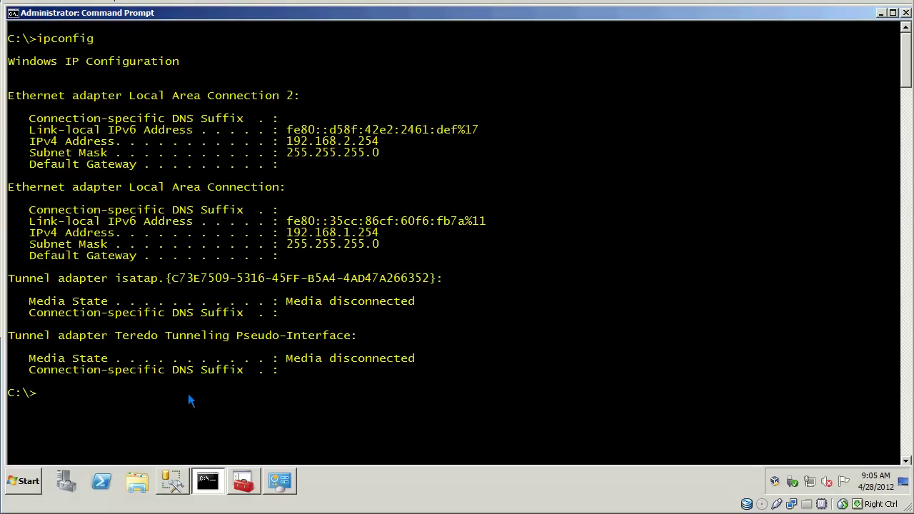
- From the server, ping 192.168.1.1 and 192.168.2.1, each returning 4 replies with 0% loss
{"action": "type", "text": "ping 192.168.1.1"}
{"action": "key", "text": "Return"}
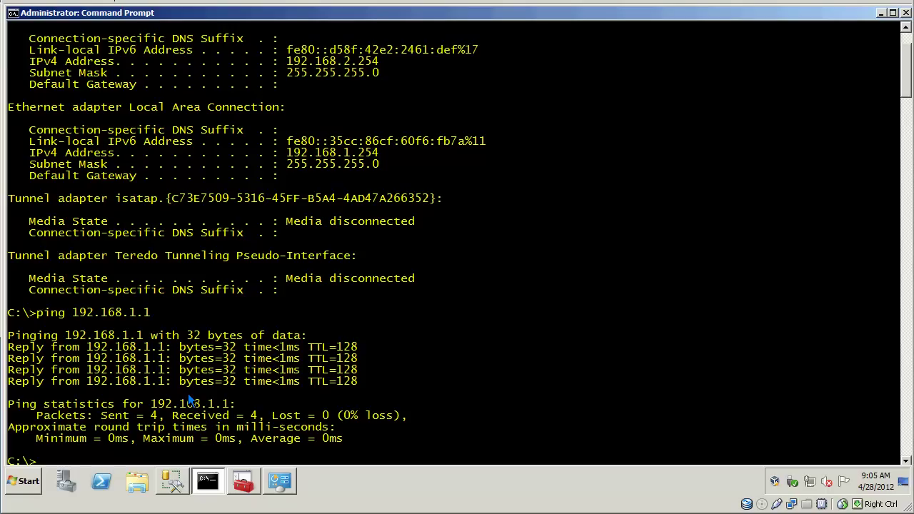
{"action": "type", "text": "ping 192.168.2.1"}
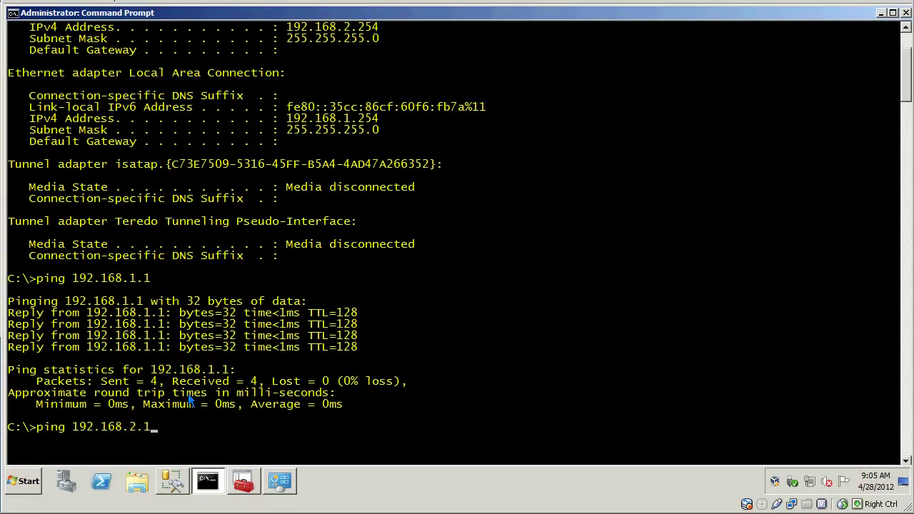
{"action": "key", "text": "Return"}
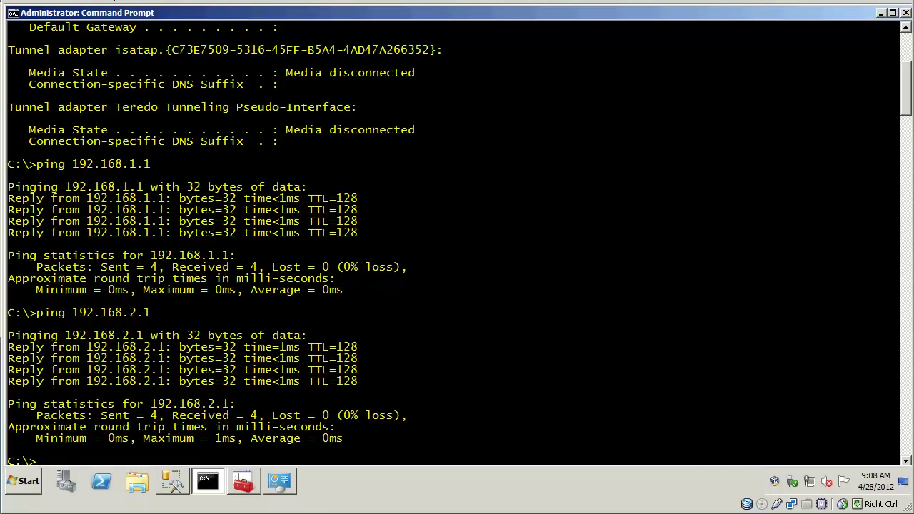
- Launch Registry Editor with regedit from the Run box
{"action": "key", "text": "super+r"}
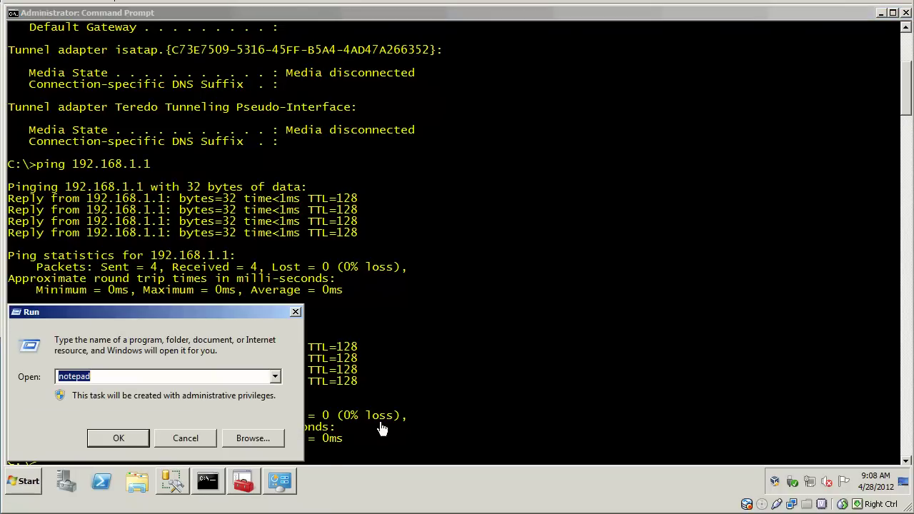
{"action": "type", "text": "regedit"}
{"action": "key", "text": "Return"}
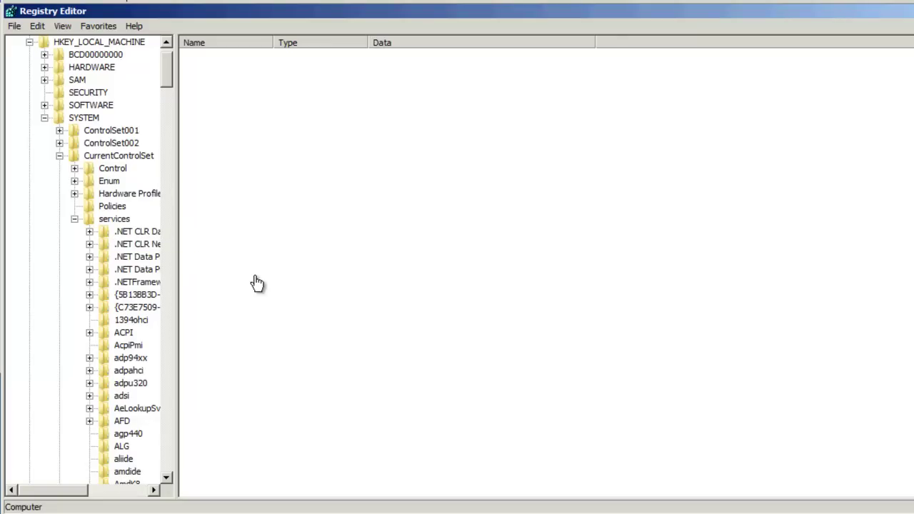
- Select IPEnableRouter (currently 0) under HKLM\SYSTEM\CurrentControlSet\services\Tcpip\Parameters
{"action": "scroll", "coordinate": [257, 284], "scroll_direction": "down", "scroll_amount": 20}
{"action": "scroll", "coordinate": [86, 257], "scroll_direction": "down", "scroll_amount": 20}
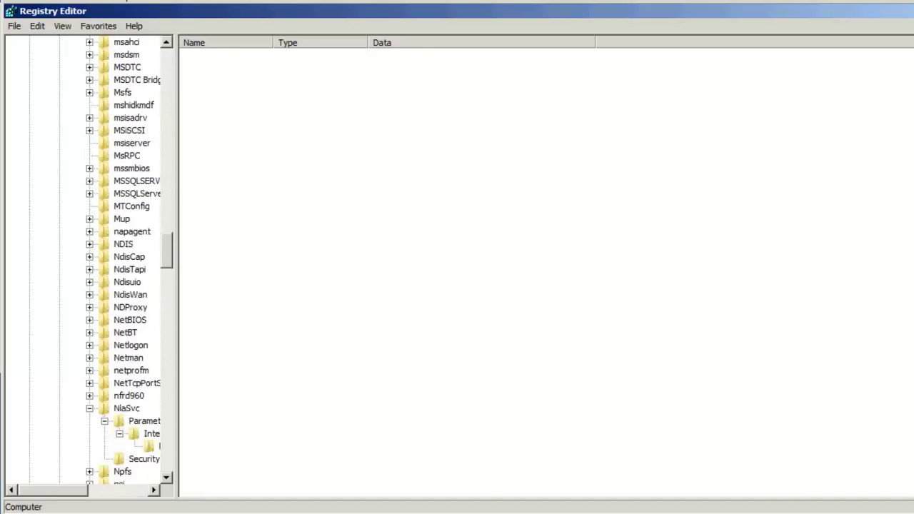
{"action": "left_click", "coordinate": [144, 345]}
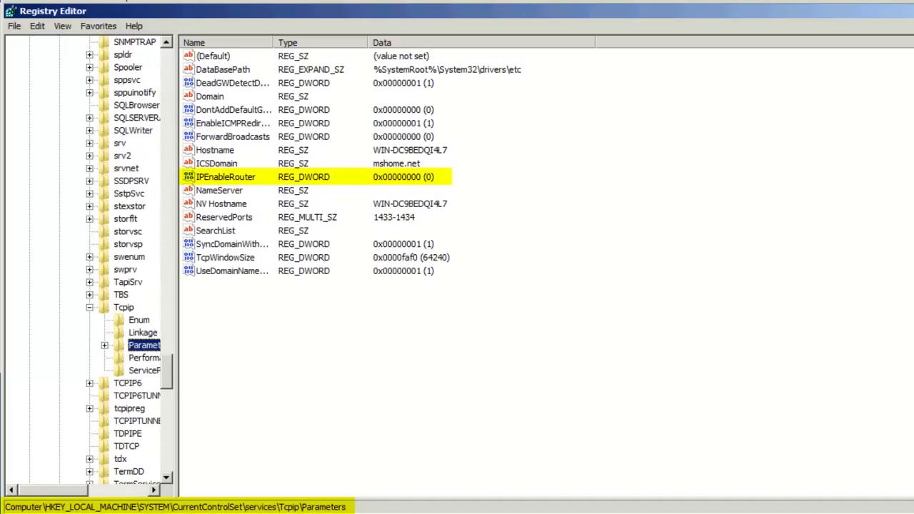
{"action": "left_click", "coordinate": [225, 176]}
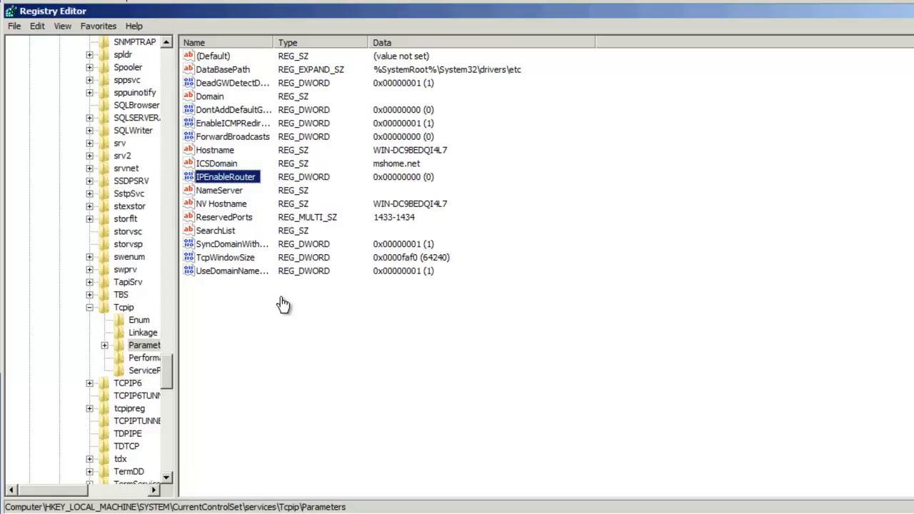
- Set IPEnableRouter's value data to 1
{"action": "key", "text": "Return"}
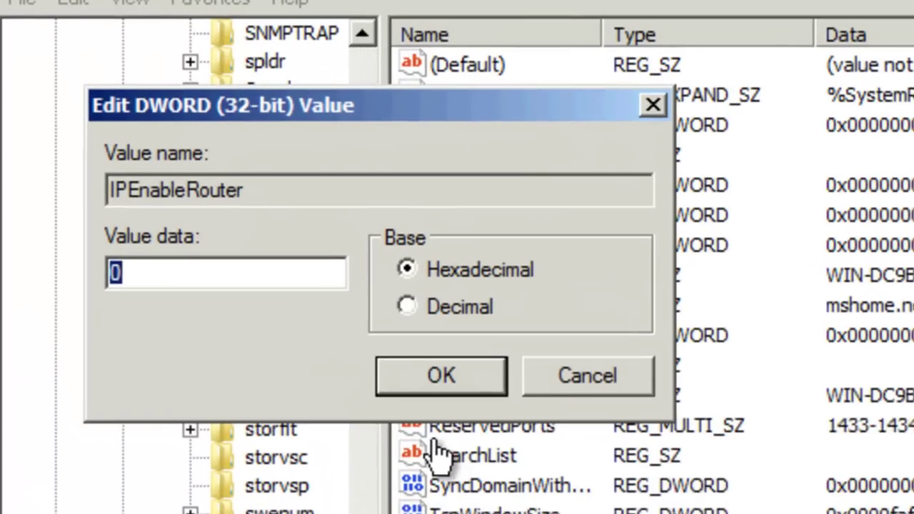
{"action": "type", "text": "1"}
{"action": "key", "text": "Return"}
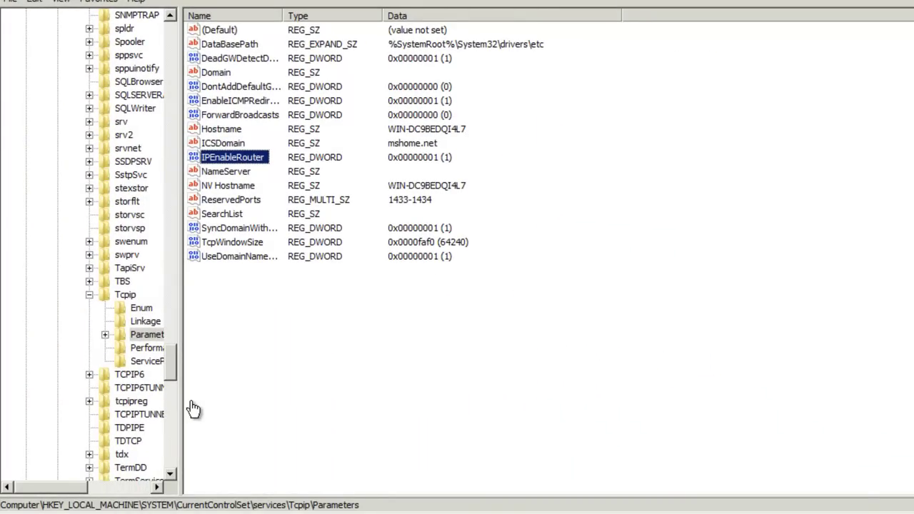
- Restart the server from the Start menu and begin logging back on
{"action": "key", "text": "super"}
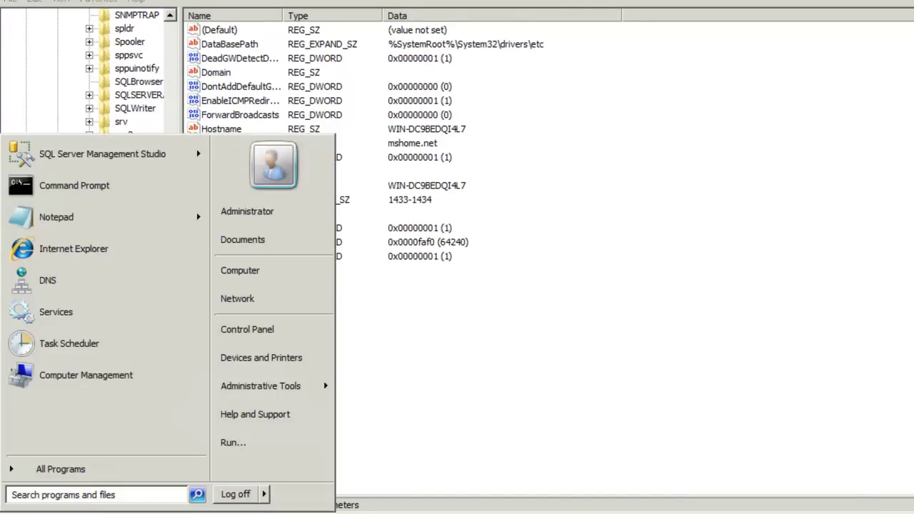
{"action": "left_click", "coordinate": [531, 296]}
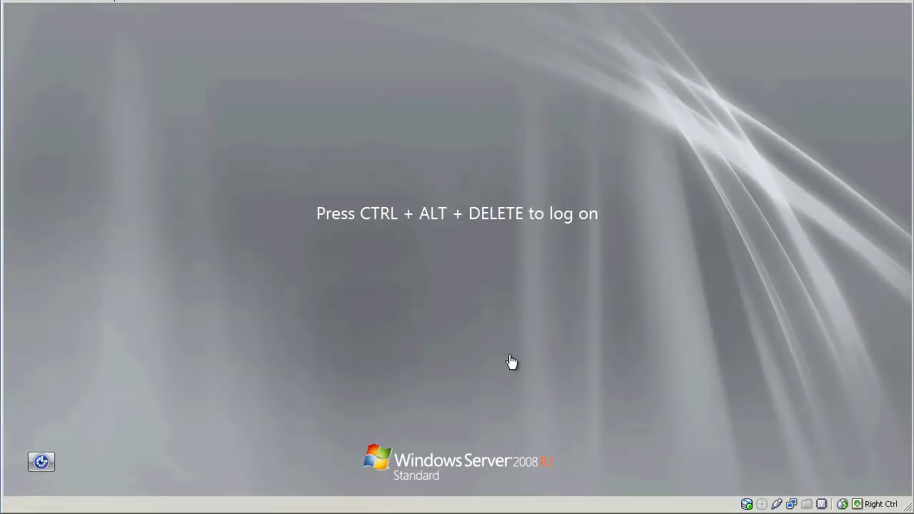
{"action": "key", "text": "ctrl+Home"}
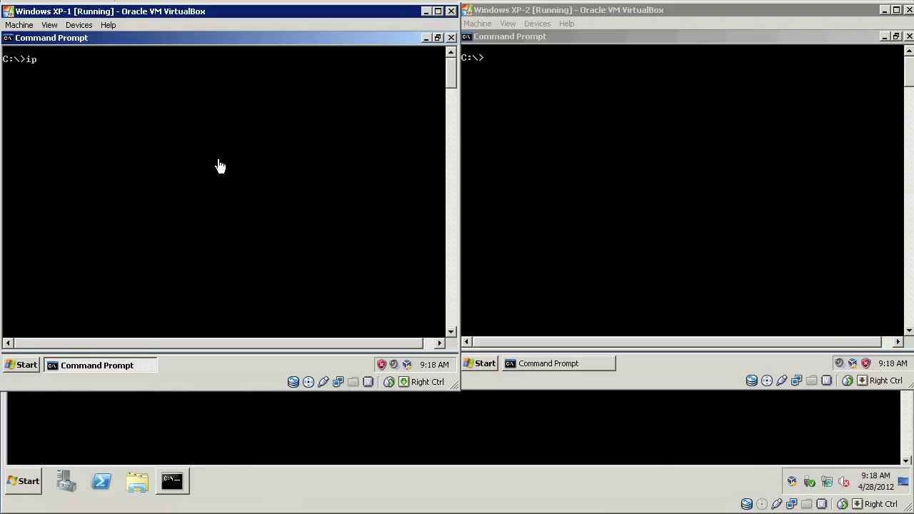
- Run ipconfig on XP-1 and XP-2 to recheck their addresses
{"action": "type", "text": "config"}
{"action": "key", "text": "Return"}
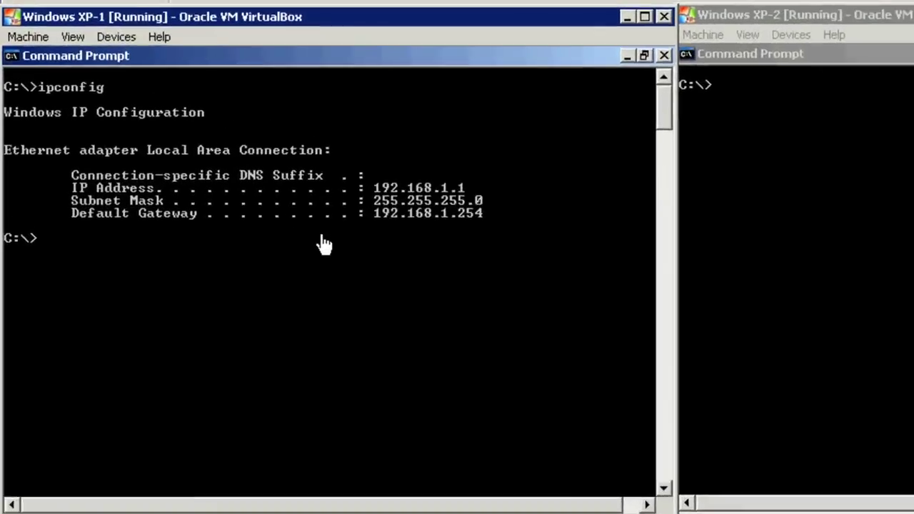
{"action": "key", "text": "alt+Tab"}
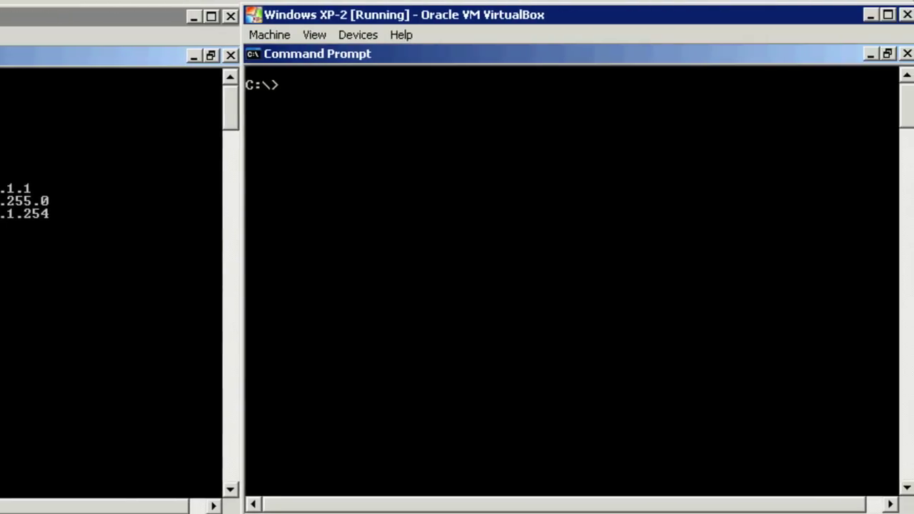
{"action": "type", "text": "ipconfig"}
{"action": "key", "text": "Return"}
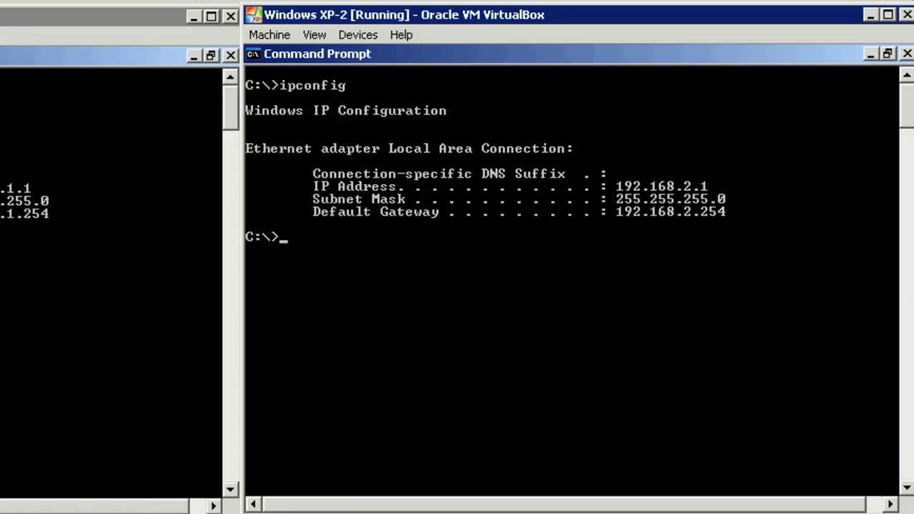
- From XP-1, ping 192.168.2.1 and get 4 replies, 0% loss, TTL=127
{"action": "key", "text": "alt+Tab"}
{"action": "type", "text": "ping 192.168"}
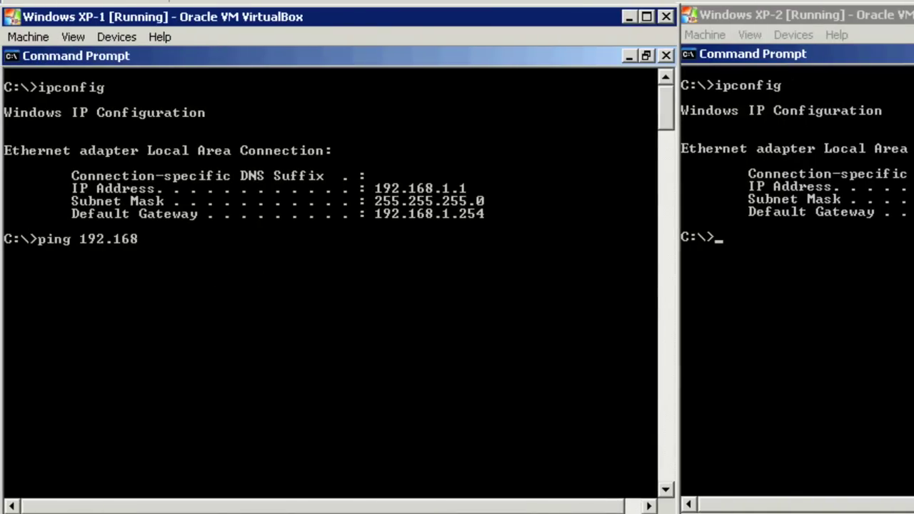
{"action": "type", "text": ".2.1"}
{"action": "key", "text": "Return"}
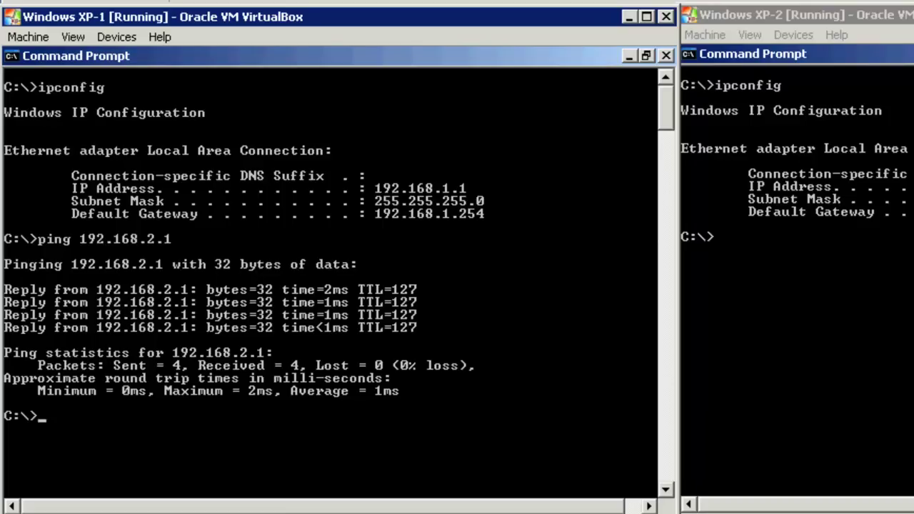
{"action": "left_click", "coordinate": [717, 237]}
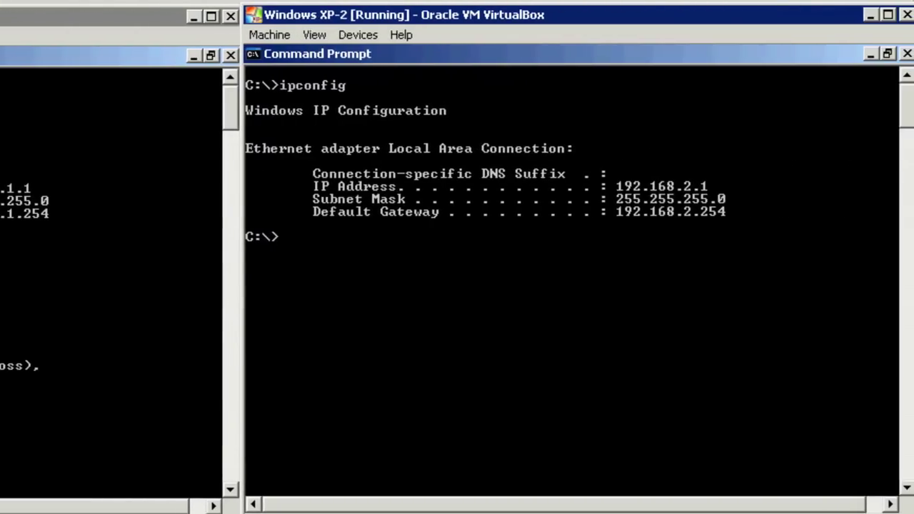
- From XP-2, ping 192.168.1.1 and get 4 replies, 0% loss, TTL=127
{"action": "type", "text": "ping 192.168"}
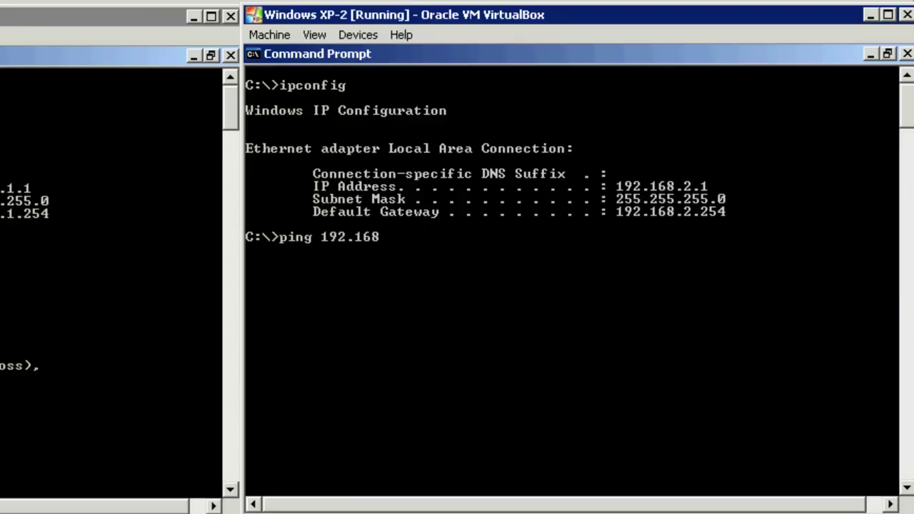
{"action": "type", "text": ".1.1"}
{"action": "key", "text": "Return"}
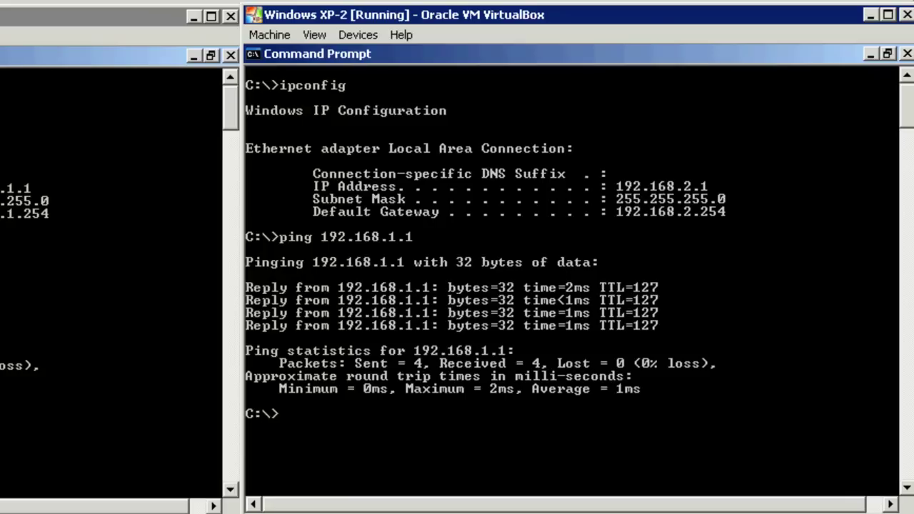
{"action": "type", "text": "tracert 19"}
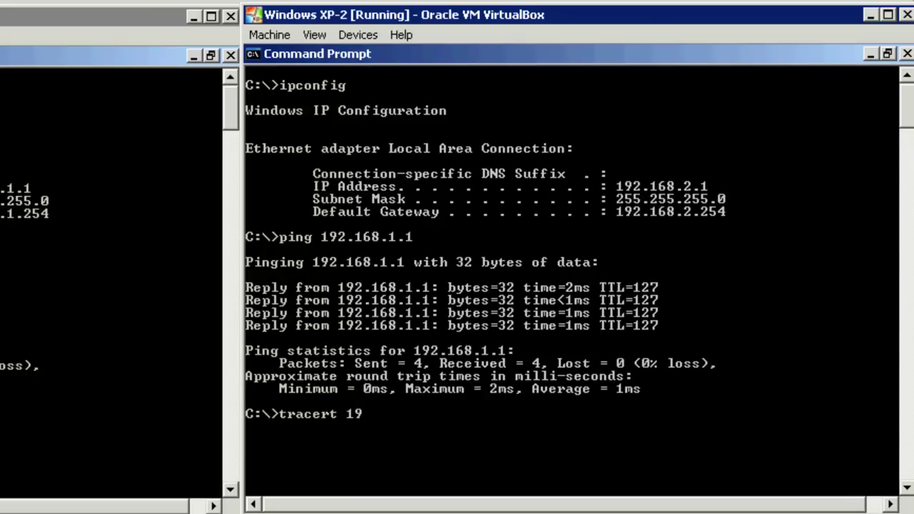
{"action": "type", "text": "2.168.1.1"}
- Run tracert 192.168.1.1 from XP-2, reaching it via gateway 192.168.2.254
{"action": "key", "text": "Return"}
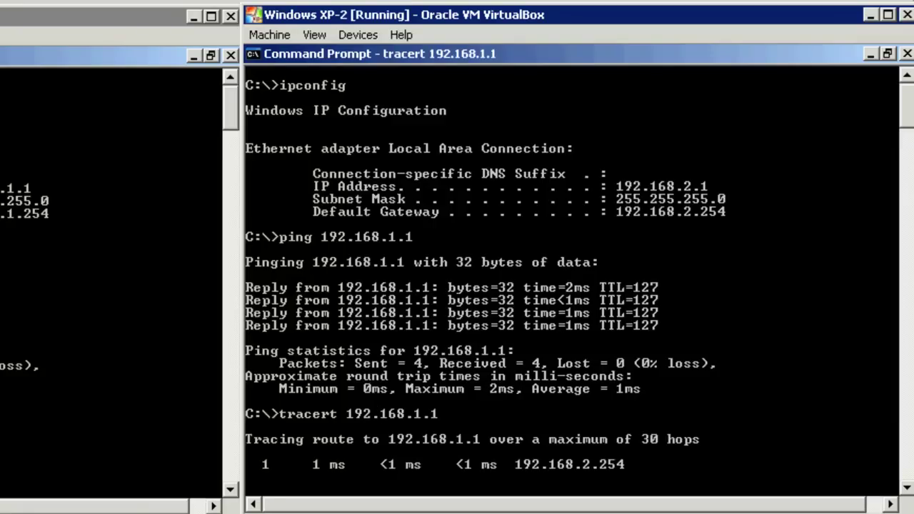